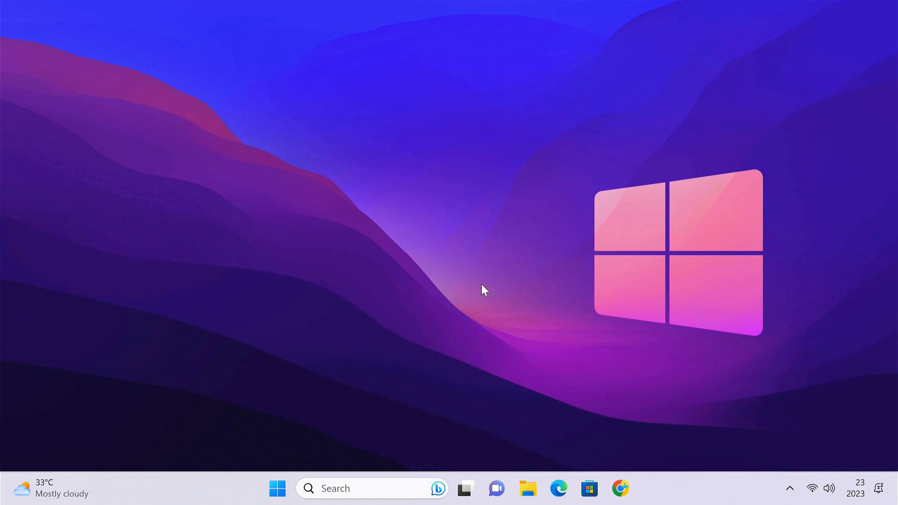
# - Search Chrome for 'tiny 11 download' and go to the archive.org Tiny11 result
pyautogui.click(630, 499)
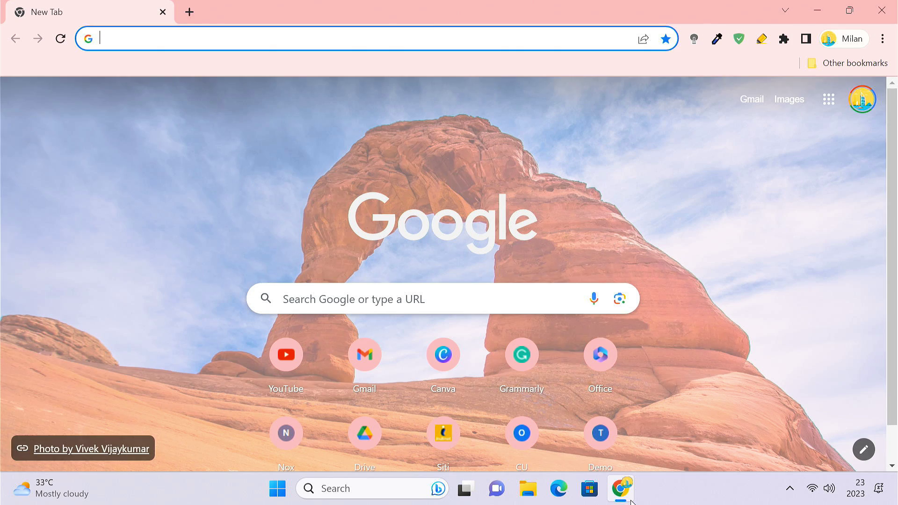
pyautogui.write('tiny 11 download')
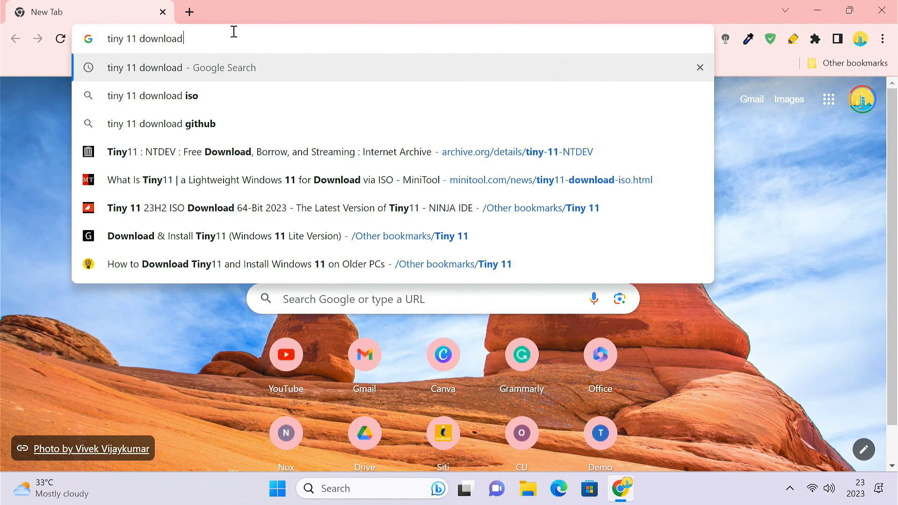
pyautogui.press('Return')
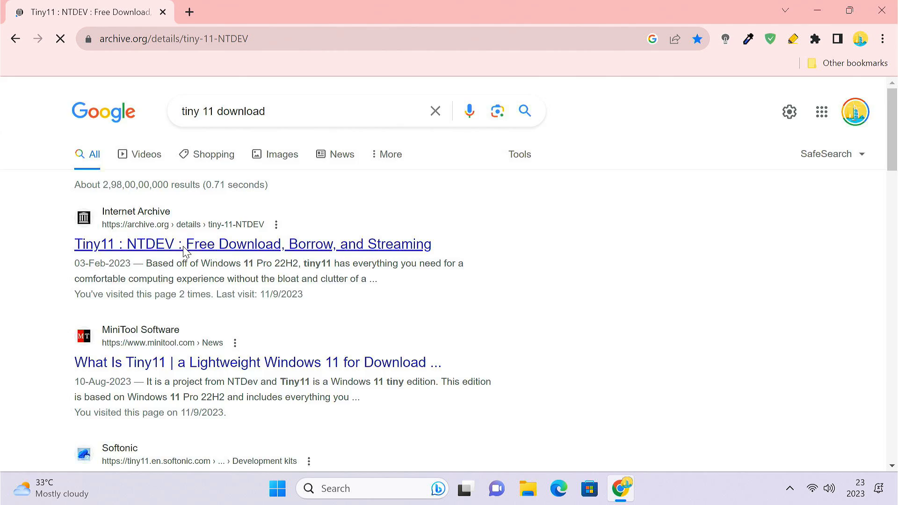
pyautogui.scroll(-4, 185, 251)
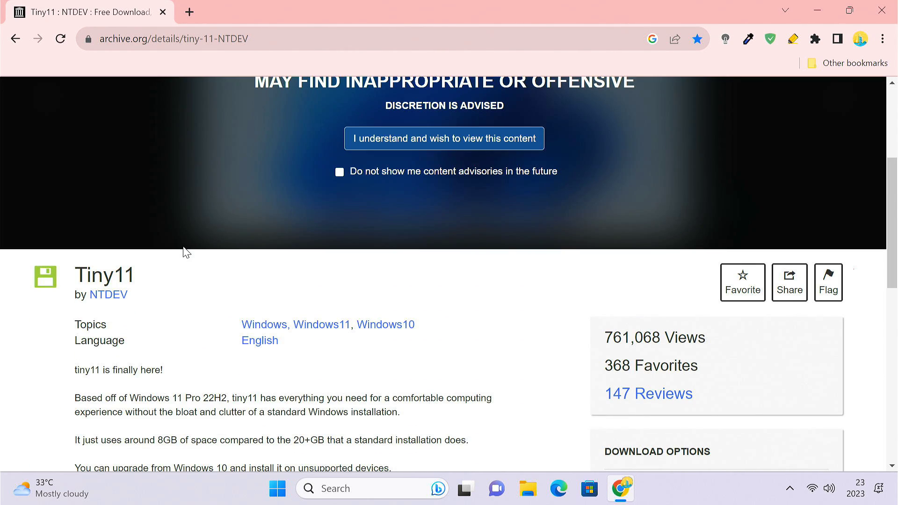
pyautogui.scroll(-3, 185, 252)
# - Highlight the NTDEV uploader, 22H2 base version, ~8GB usage and unsupported-devices lines
pyautogui.moveTo(142, 154); pyautogui.dragTo(85, 154)
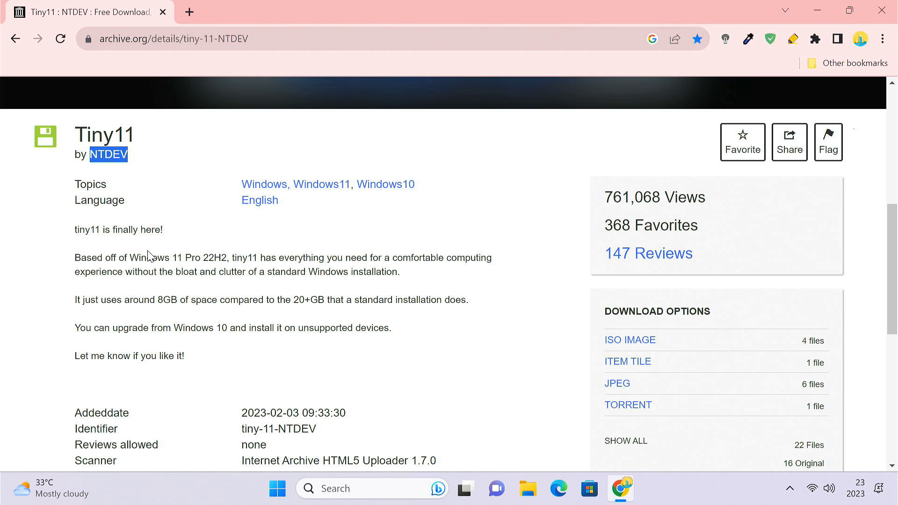
pyautogui.moveTo(131, 258); pyautogui.dragTo(233, 261)
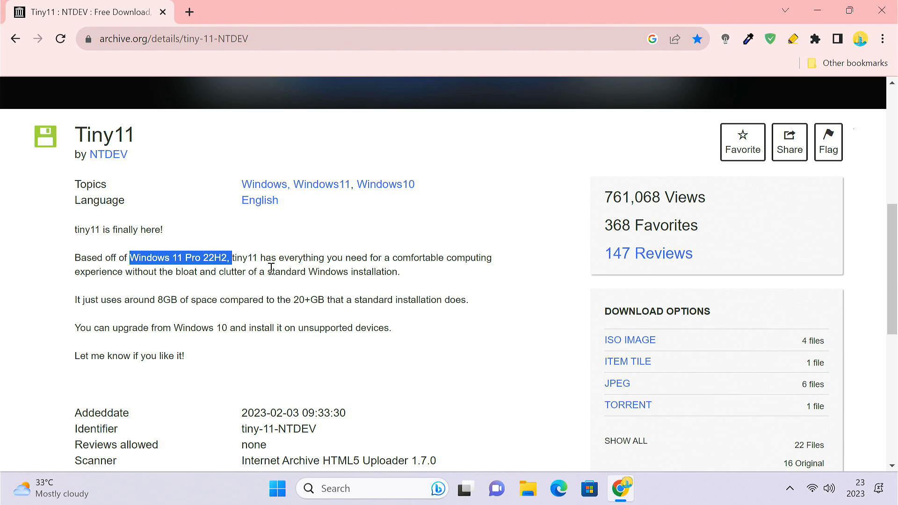
pyautogui.moveTo(78, 303); pyautogui.dragTo(473, 309)
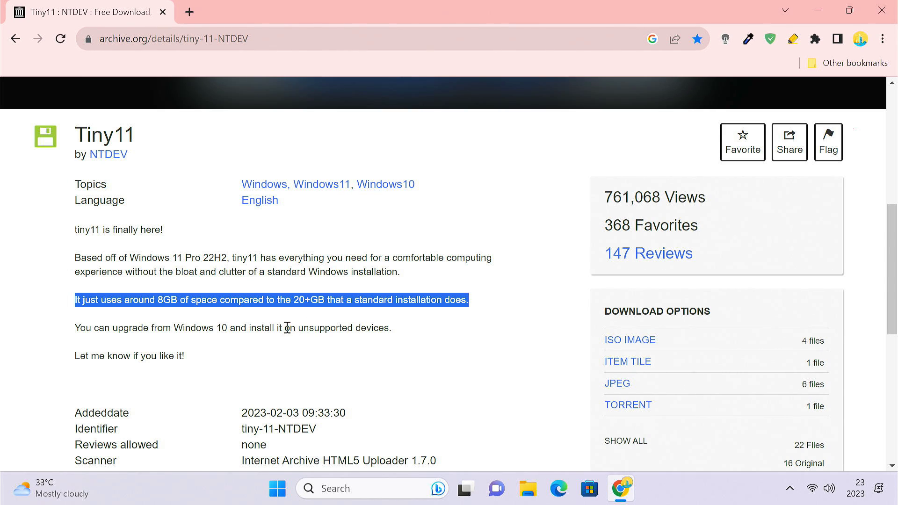
pyautogui.moveTo(287, 328); pyautogui.dragTo(396, 334)
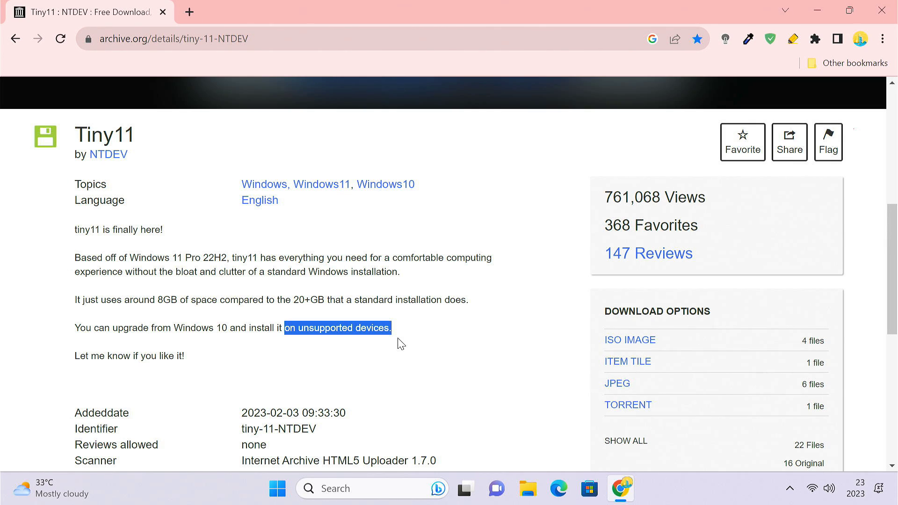
# - Download the 22H2 Beta2(no sysreq) ISO to Downloads as tiny11 b2(no sysreq).iso, 3.64 GB
pyautogui.click(666, 345)
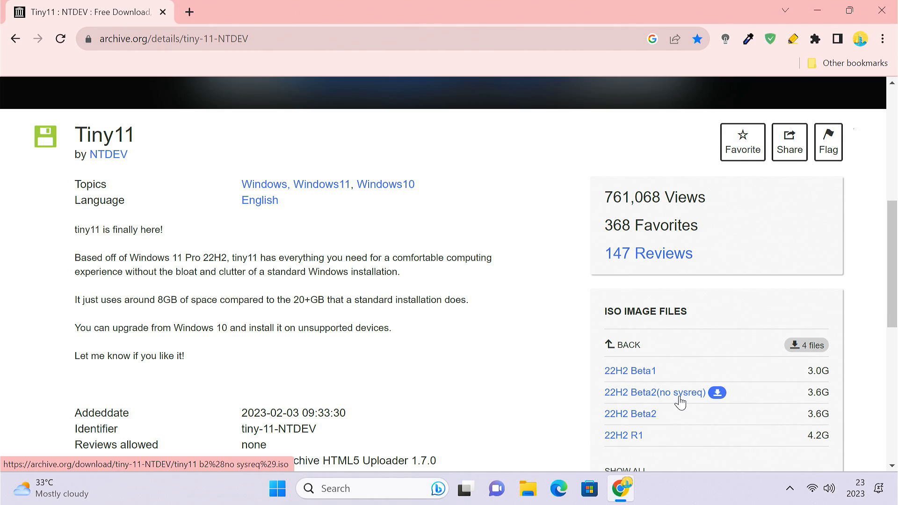
pyautogui.click(680, 402)
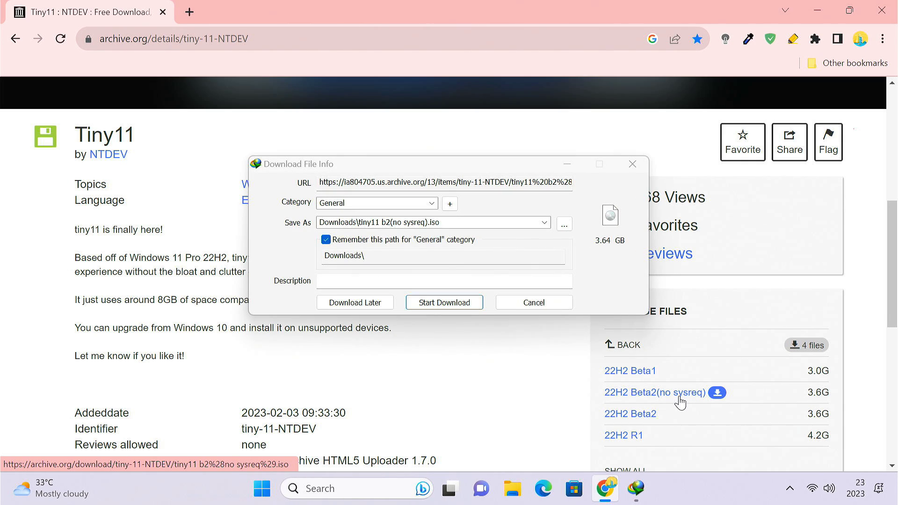
pyautogui.click(445, 303)
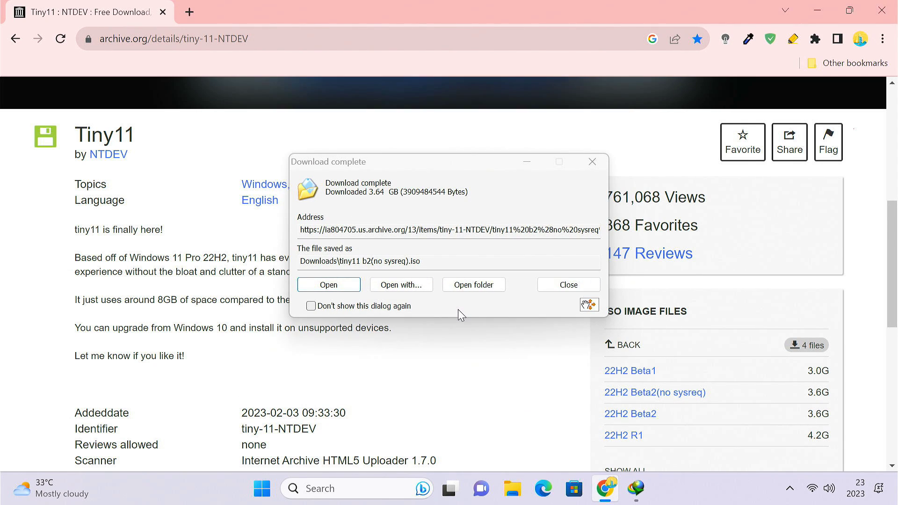
pyautogui.click(579, 284)
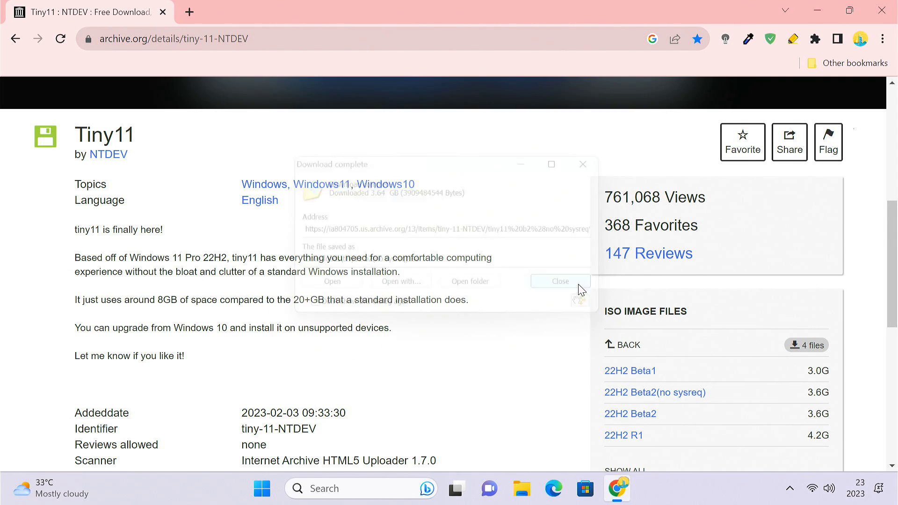
# - Search 'rufus download' in a new tab and open the official rufus.ie site
pyautogui.click(189, 12)
pyautogui.write('rufus download')
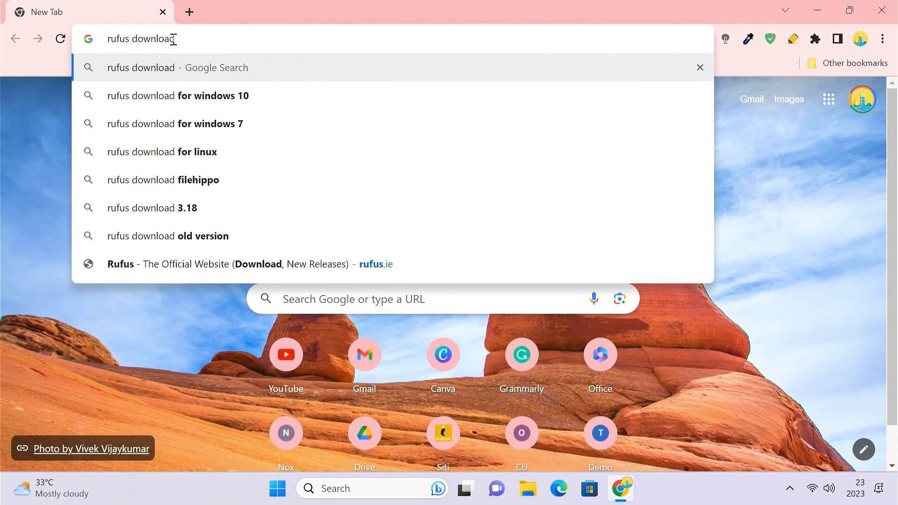
pyautogui.press('Return')
pyautogui.click(238, 244)
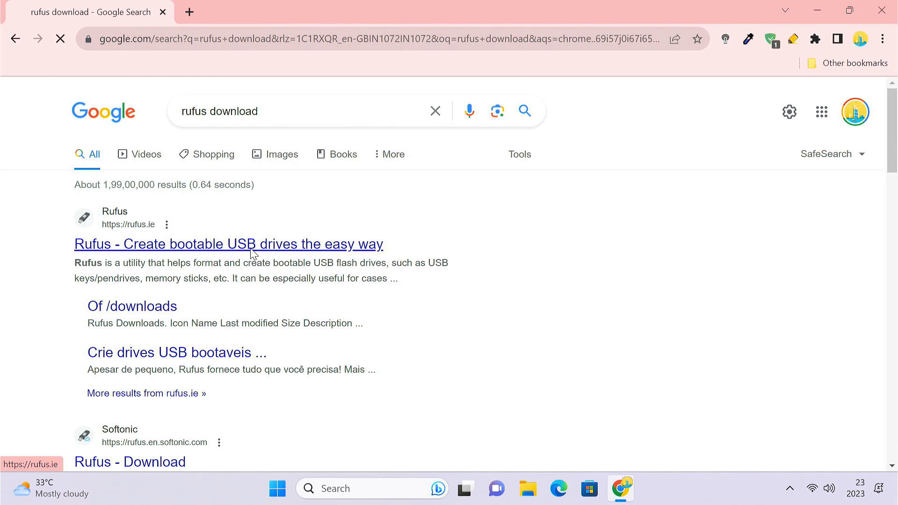
# - Download rufus-4.2.exe into a newly created Downloads\Programs folder
pyautogui.scroll(-15, 251, 248)
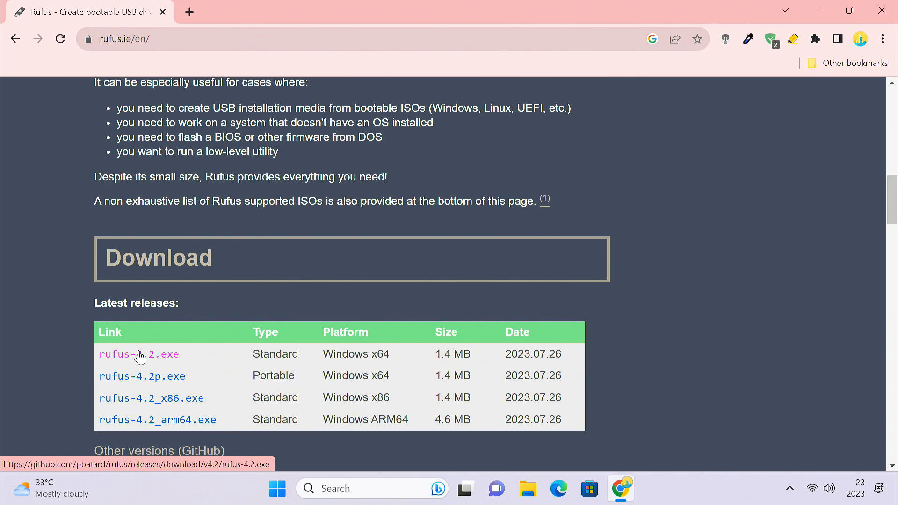
pyautogui.click(140, 356)
pyautogui.click(440, 304)
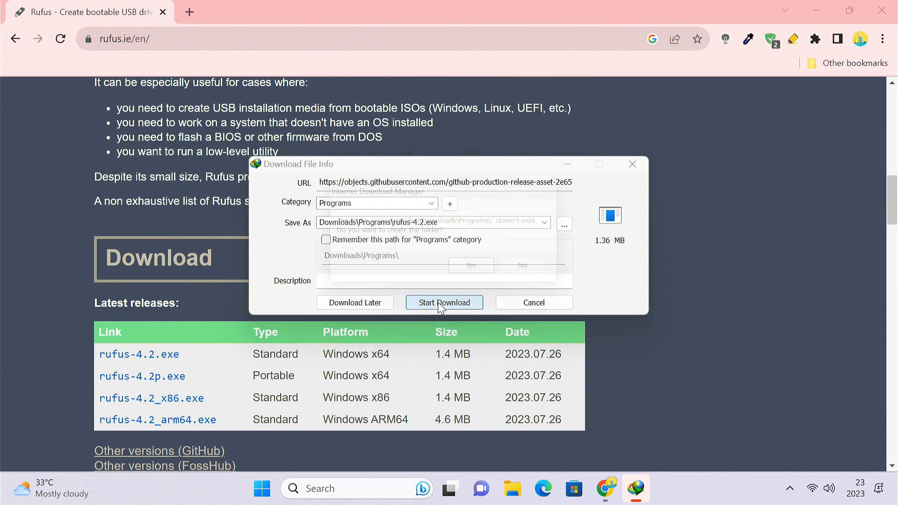
pyautogui.click(472, 276)
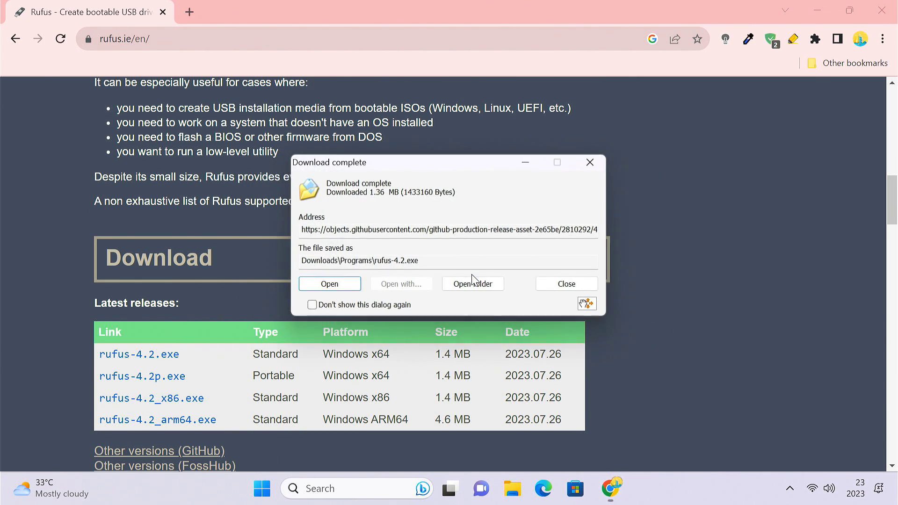
# - Launch Rufus 4.2, load tiny11 b2(no sysreq).iso and set the file system to NTFS
pyautogui.click(333, 291)
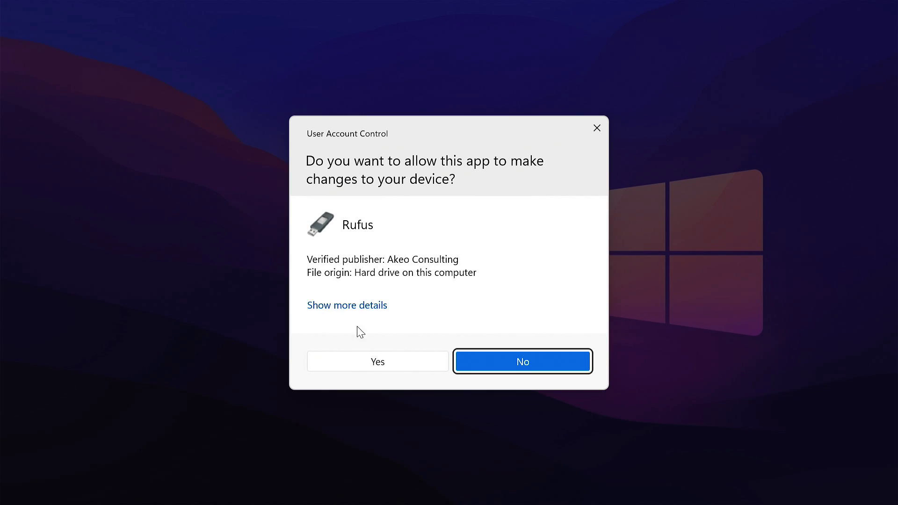
pyautogui.click(388, 363)
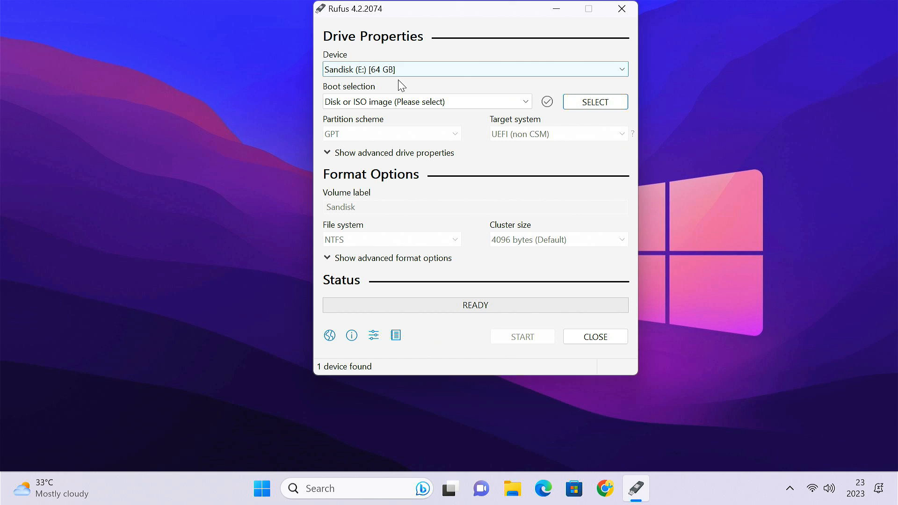
pyautogui.click(589, 105)
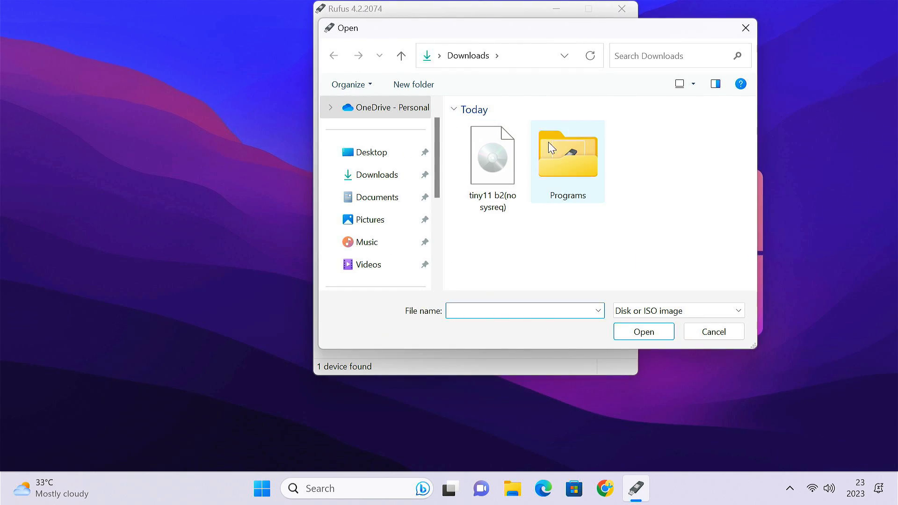
pyautogui.click(493, 160)
pyautogui.click(639, 335)
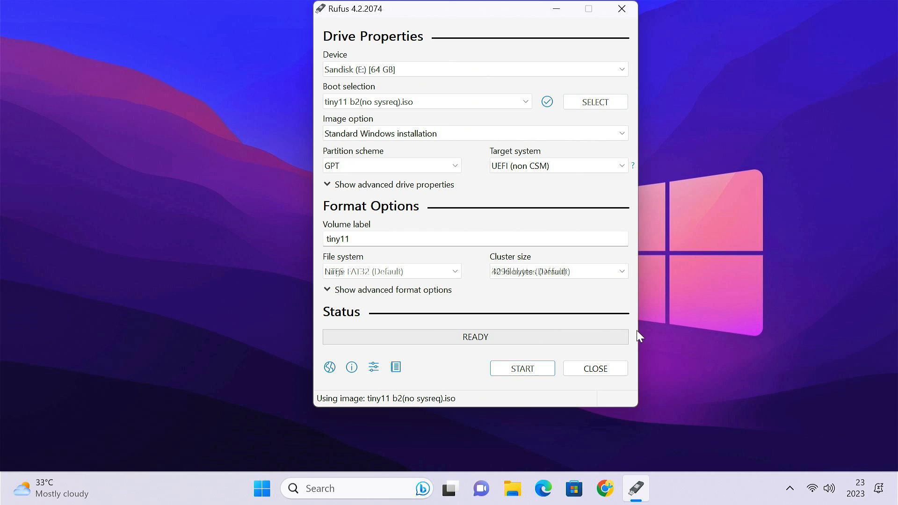
pyautogui.click(456, 273)
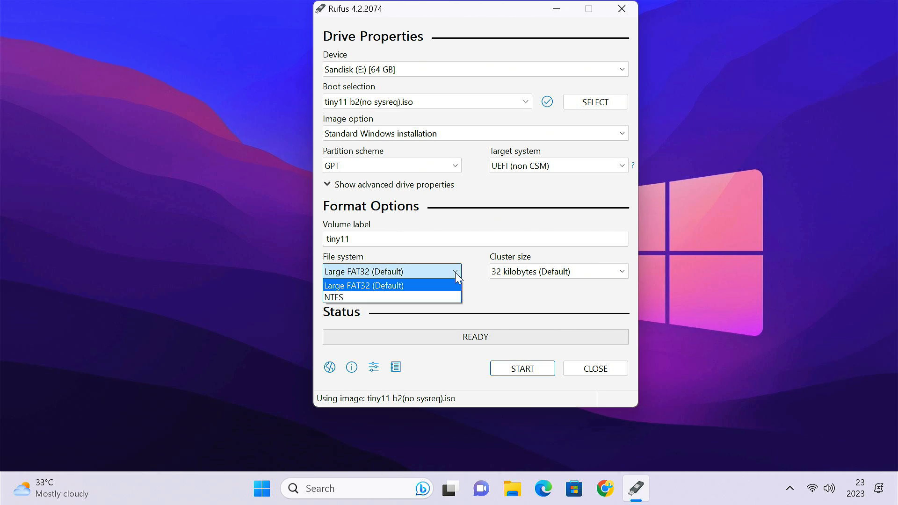
pyautogui.click(386, 295)
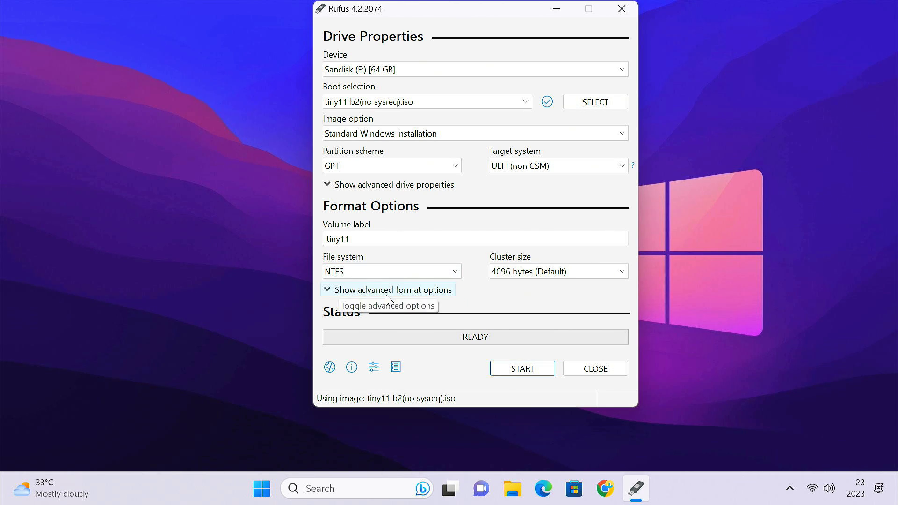
# - Write the tiny11 ISO to the 64 GB Sandisk drive, accepting the options and erase warnings
pyautogui.click(523, 395)
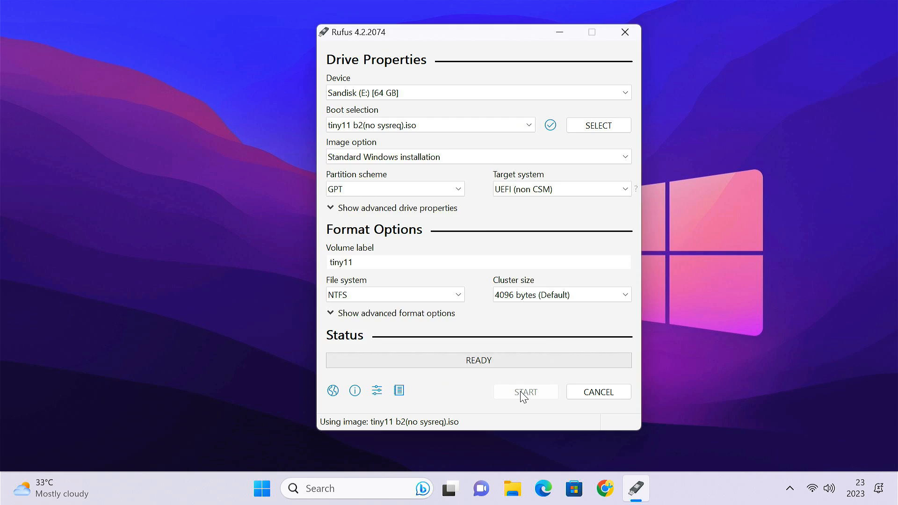
pyautogui.click(560, 335)
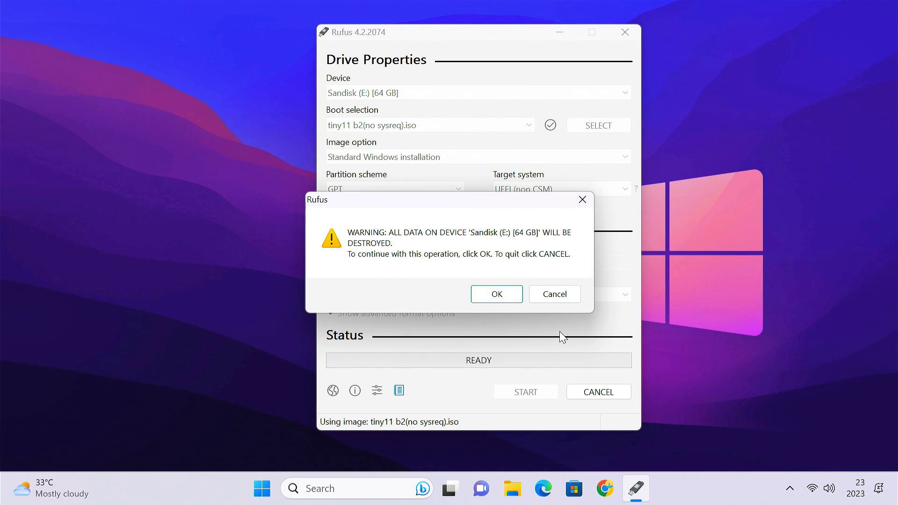
pyautogui.click(504, 297)
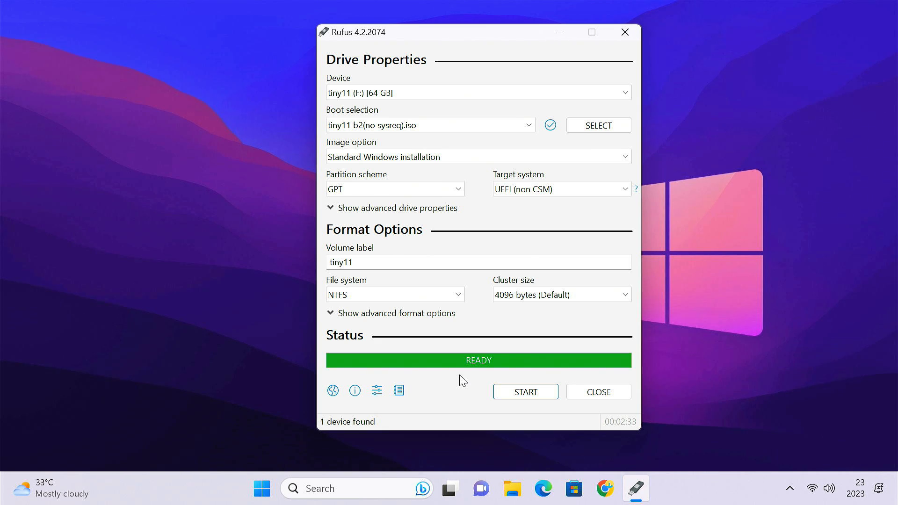
# - Close Rufus, restart the PC to boot from the USB, and pass the language screen
pyautogui.click(586, 395)
pyautogui.click(278, 488)
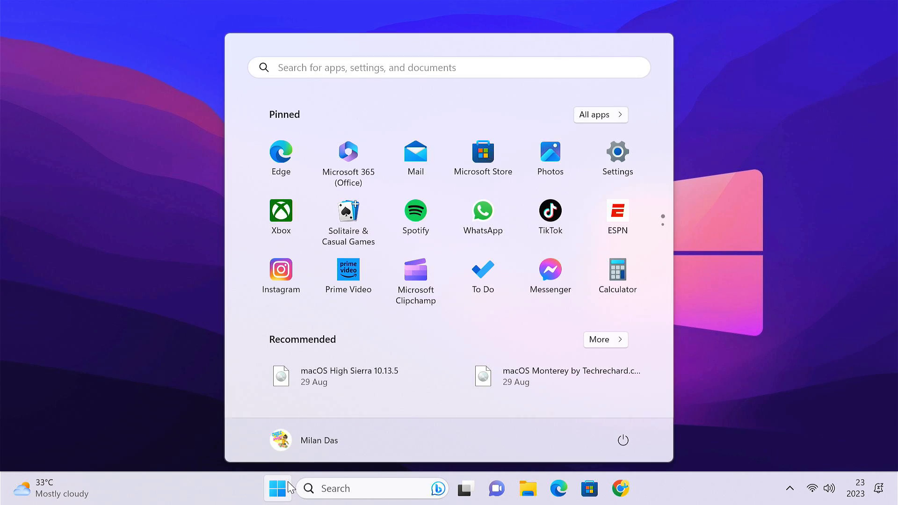
pyautogui.click(630, 445)
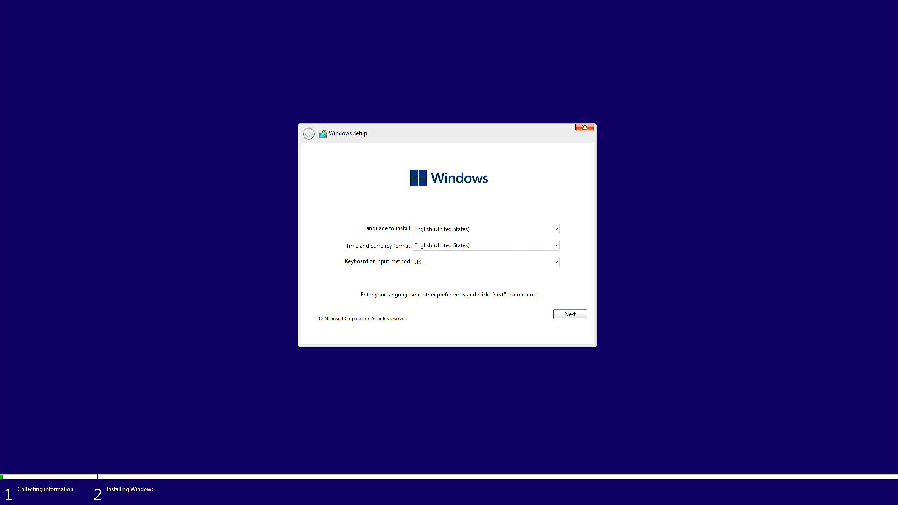
pyautogui.click(573, 317)
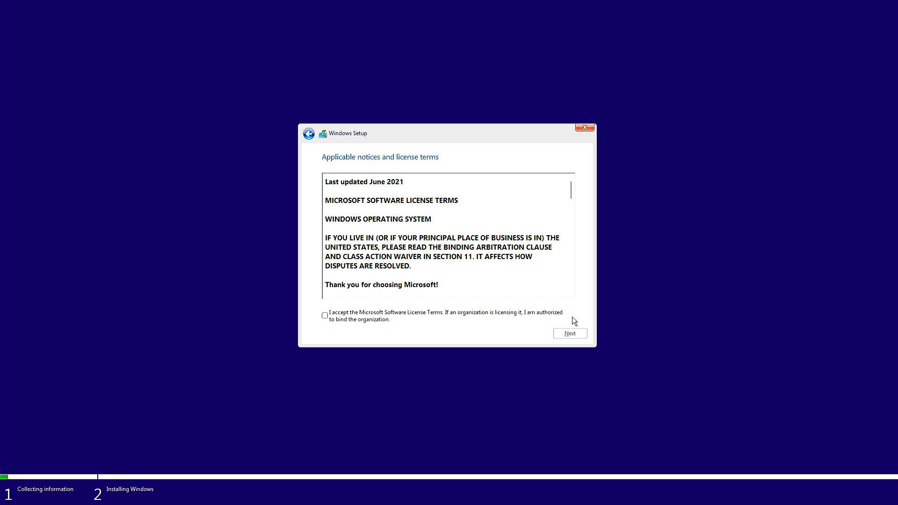
# - Accept the licence and install onto Drive 0 Partition 4: Tiny 11, acknowledging the Windows.old warning
pyautogui.click(325, 317)
pyautogui.click(562, 334)
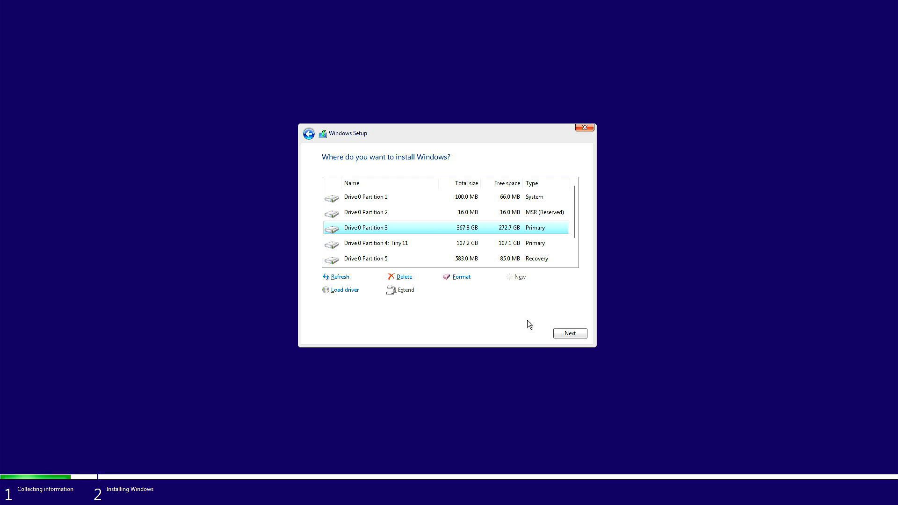
pyautogui.click(457, 245)
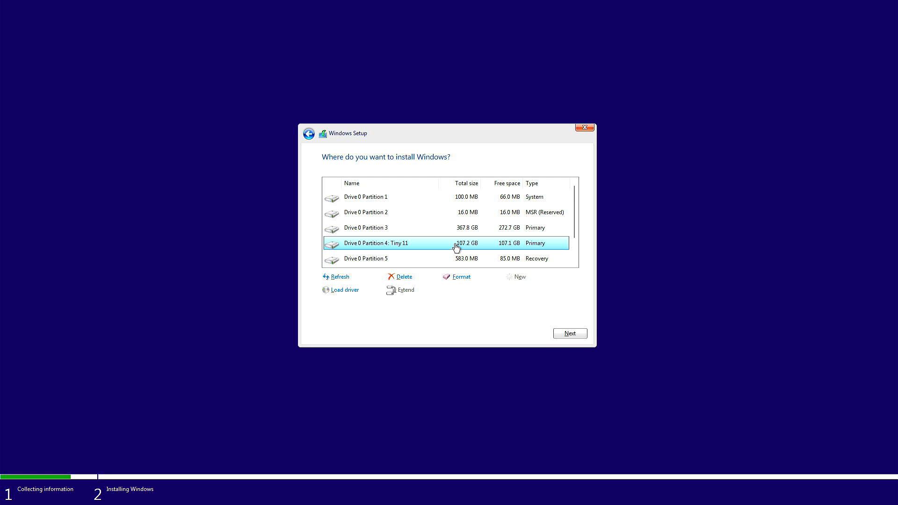
pyautogui.click(565, 332)
pyautogui.click(511, 290)
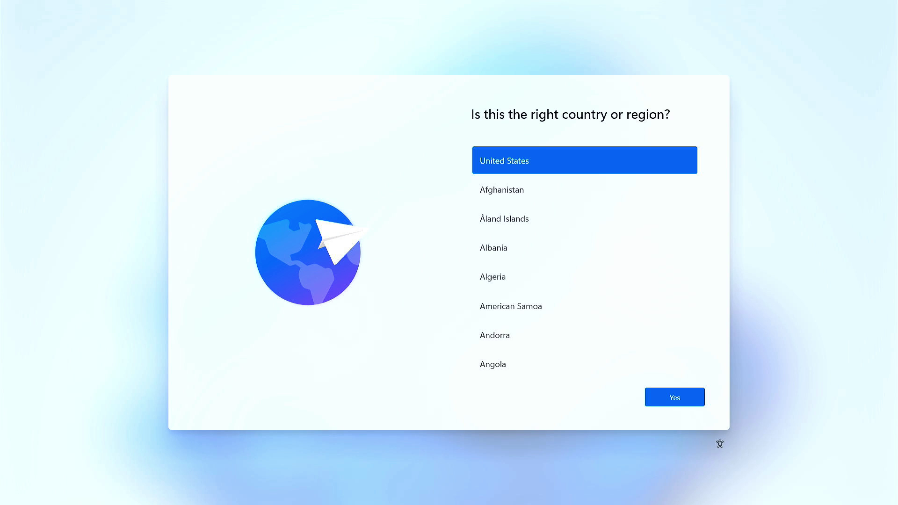
# - Confirm United States and US keyboard, then set three security questions including city of birth and first school
pyautogui.press('Return')
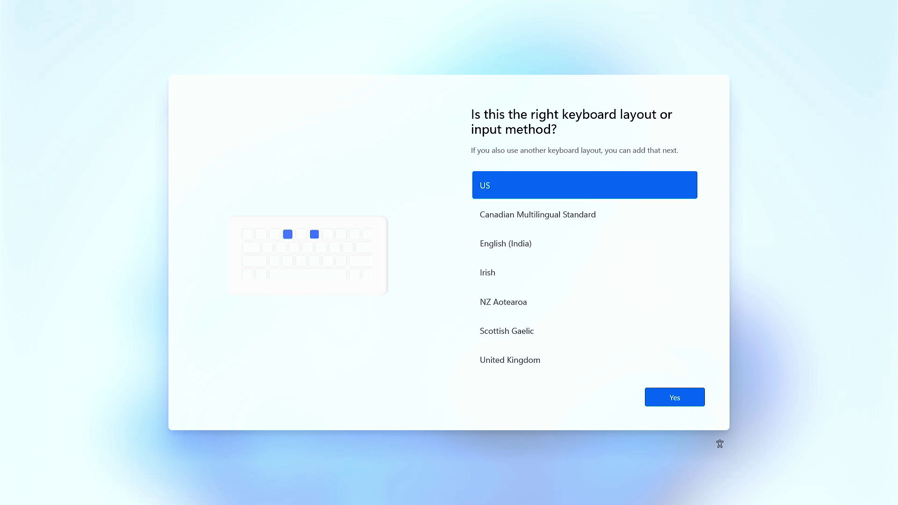
pyautogui.press('Return')
pyautogui.press('Return')
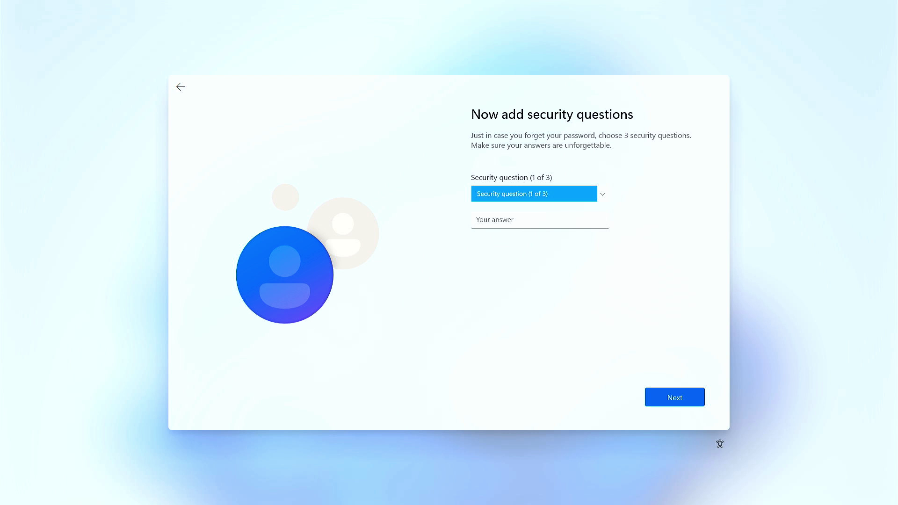
pyautogui.hotkey('alt', 'Down')
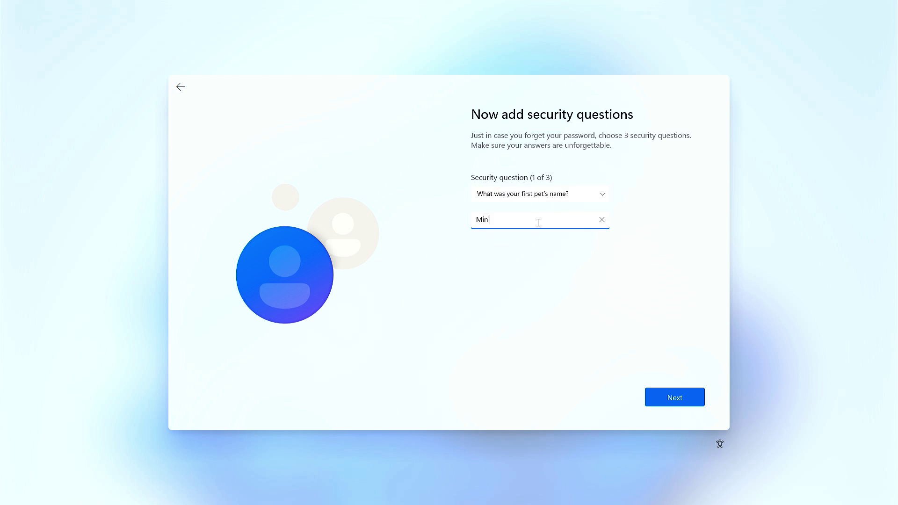
pyautogui.press('Return')
pyautogui.click(539, 189)
pyautogui.click(560, 204)
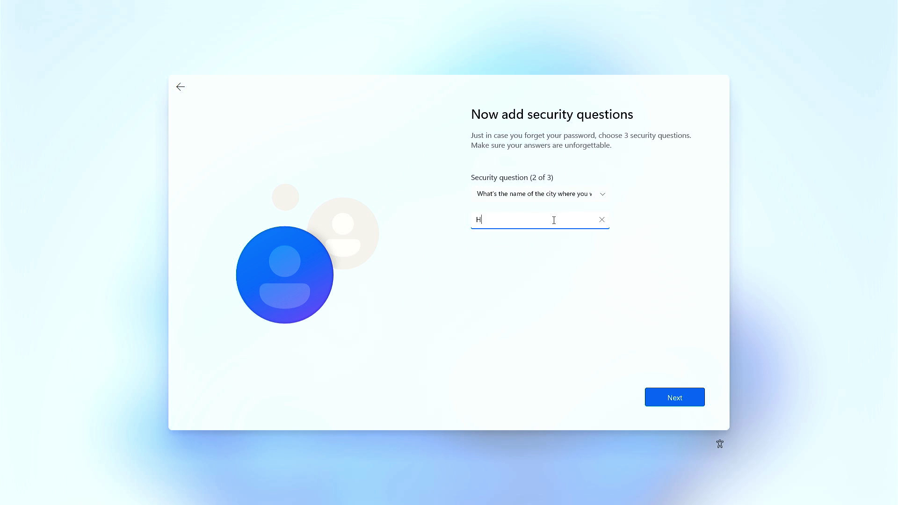
pyautogui.click(560, 235)
pyautogui.press('Return')
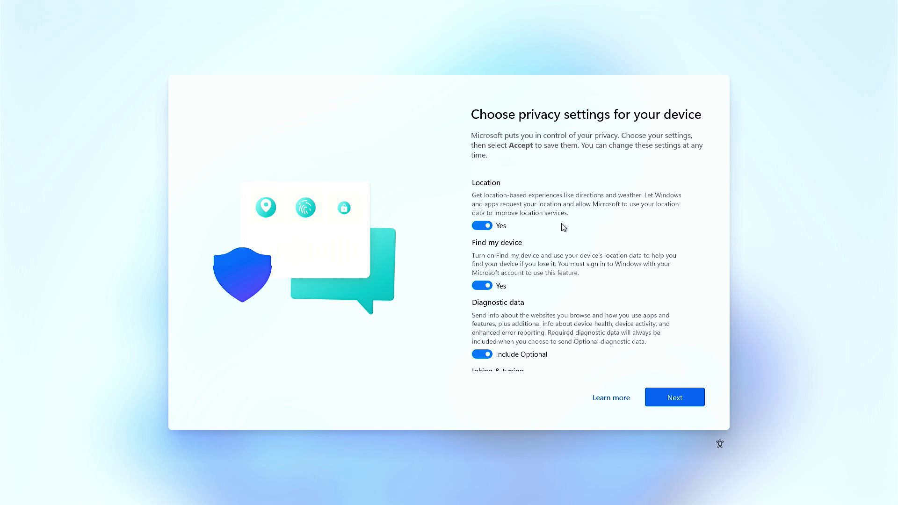
# - Turn off location, Find my device, optional diagnostic data and inking and typing privacy options
pyautogui.click(482, 226)
pyautogui.click(482, 283)
pyautogui.scroll(-3, 484, 278)
pyautogui.click(482, 277)
pyautogui.scroll(-3, 485, 279)
pyautogui.click(482, 273)
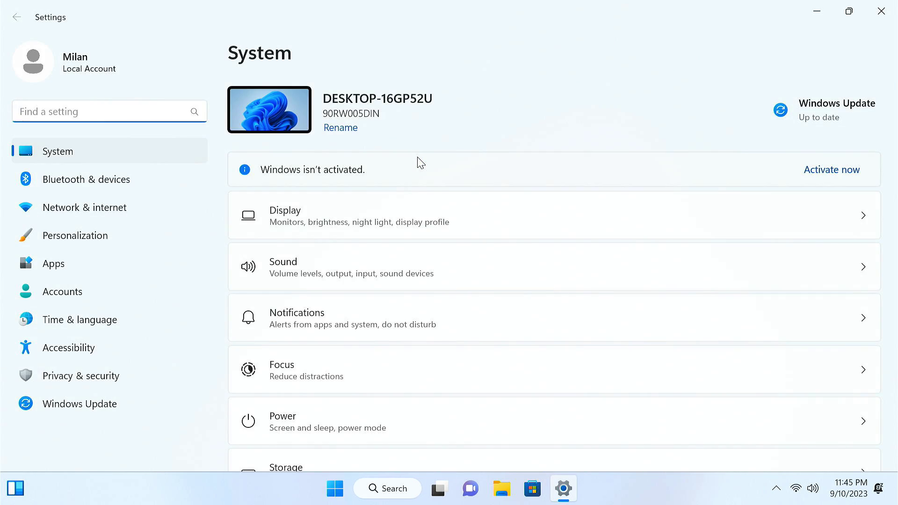
# - Open the About page and select the Windows 11 Enterprise edition and 22H2 version text
pyautogui.scroll(-10, 421, 164)
pyautogui.click(365, 424)
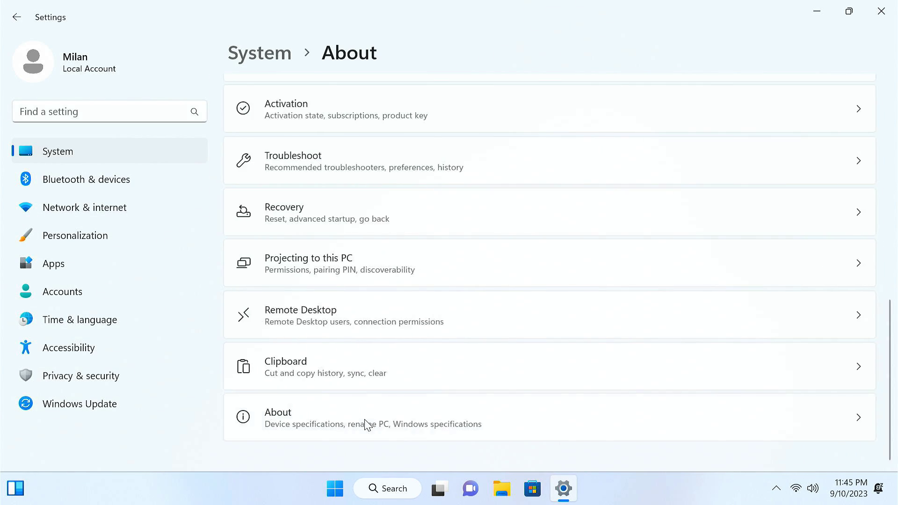
pyautogui.scroll(-3, 366, 420)
pyautogui.doubleClick(362, 317)
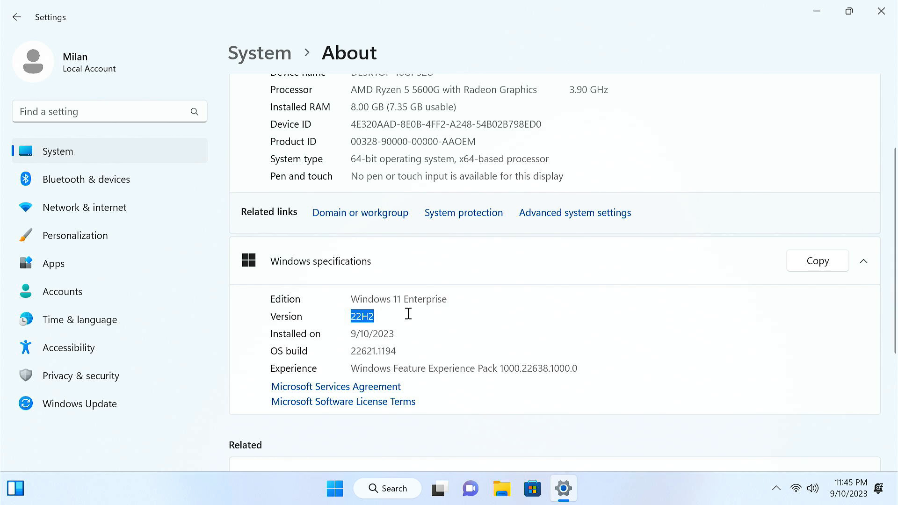
pyautogui.moveTo(447, 300); pyautogui.dragTo(334, 298)
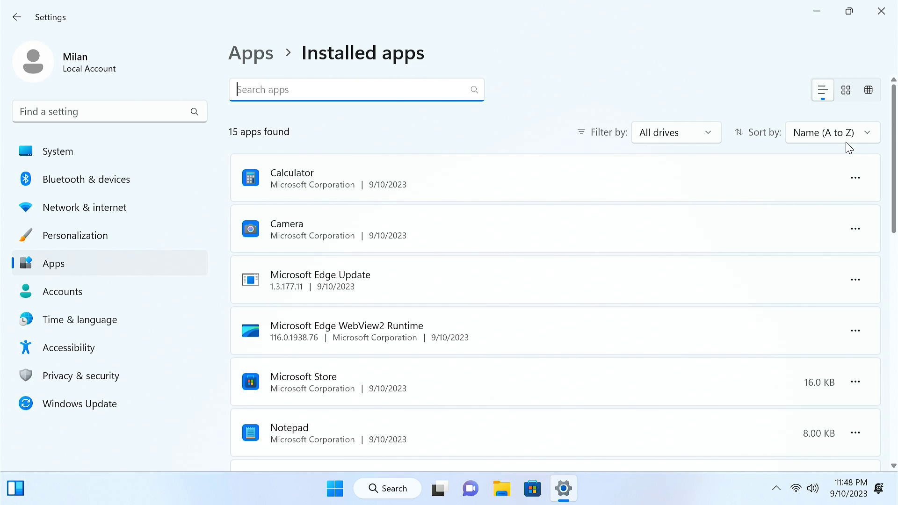
pyautogui.moveTo(894, 174); pyautogui.dragTo(843, 170)
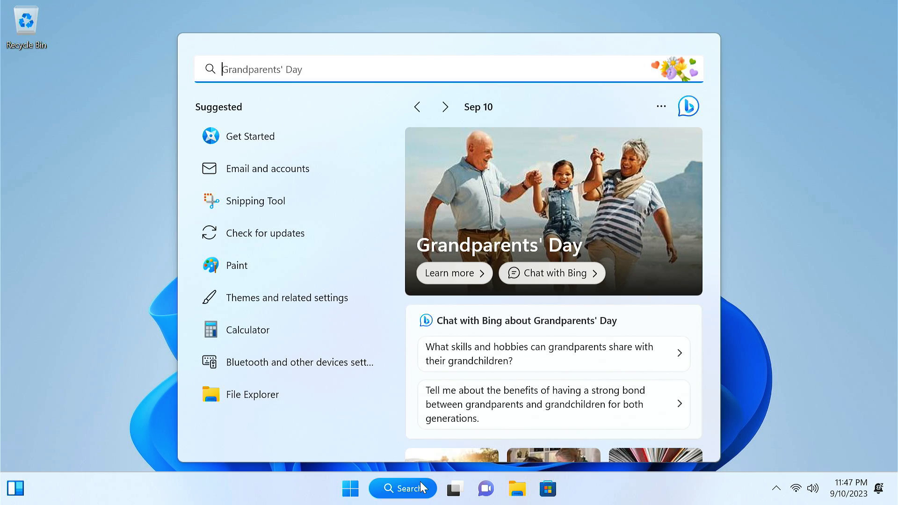
# - Search Windows for teams, edge and xbox to confirm they are absent
pyautogui.write('teams')
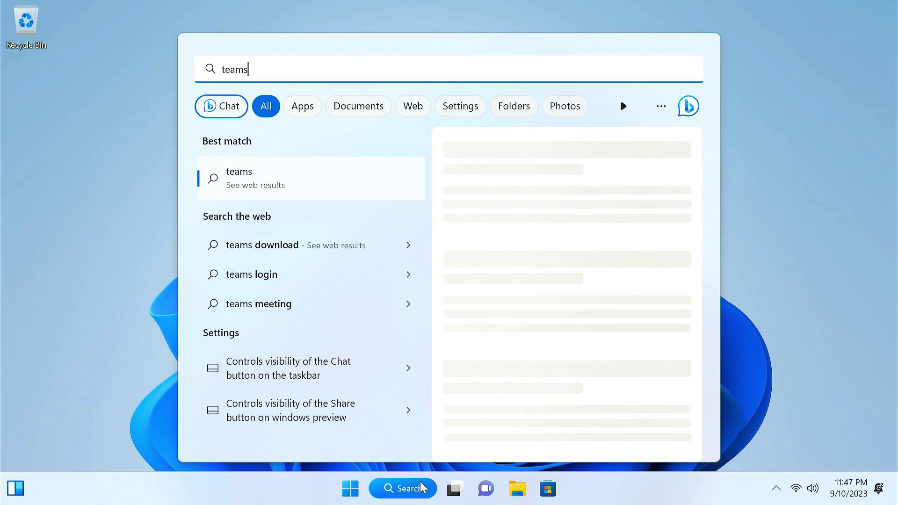
pyautogui.press('BackSpace')
pyautogui.press('BackSpace')
pyautogui.press('BackSpace')
pyautogui.press('BackSpace')
pyautogui.press('BackSpace')
pyautogui.write('edge')
pyautogui.press('BackSpace')
pyautogui.press('BackSpace')
pyautogui.press('BackSpace')
pyautogui.press('BackSpace')
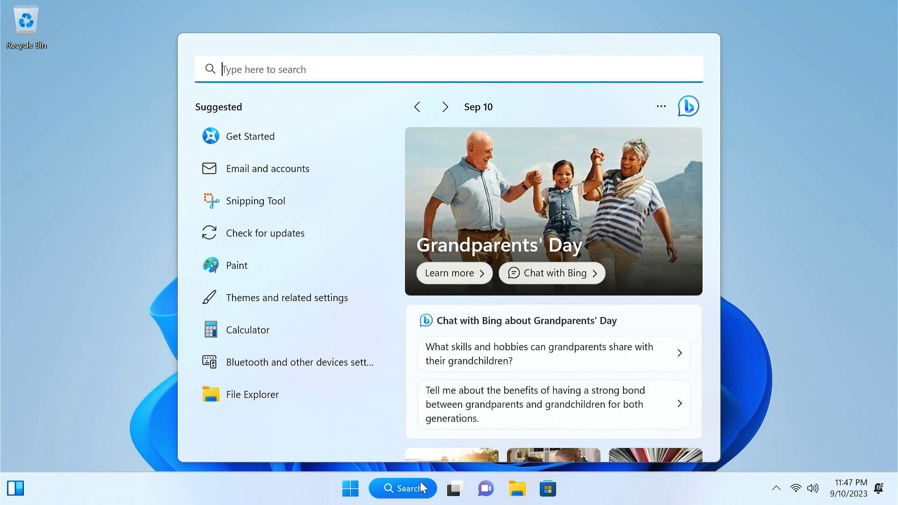
pyautogui.write('xbox')
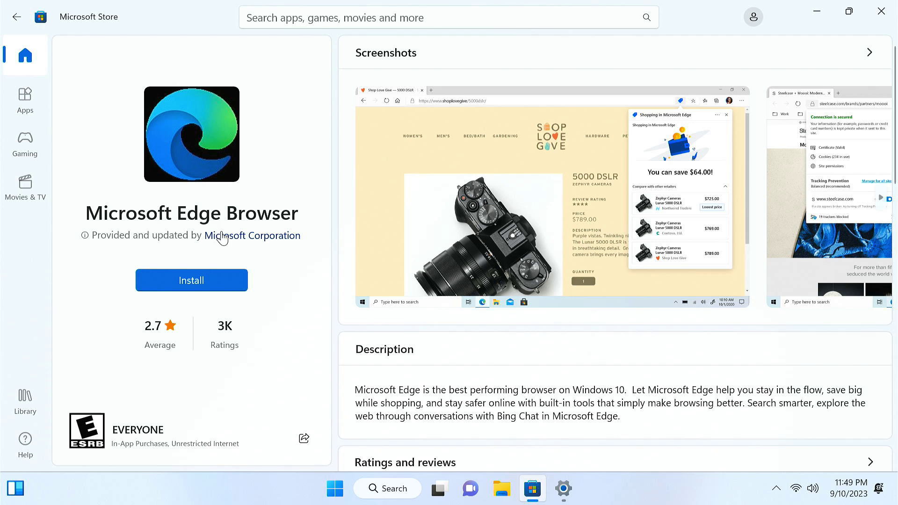
# - Look up Xbox and Microsoft Teams in the Microsoft Store and open their pages
pyautogui.click(323, 12)
pyautogui.write('xbox')
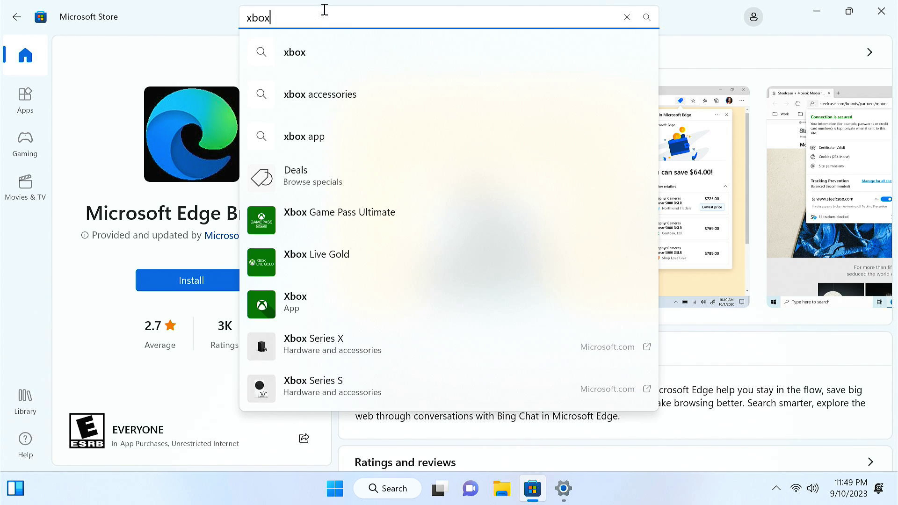
pyautogui.click(344, 294)
pyautogui.click(273, 17)
pyautogui.write('teams')
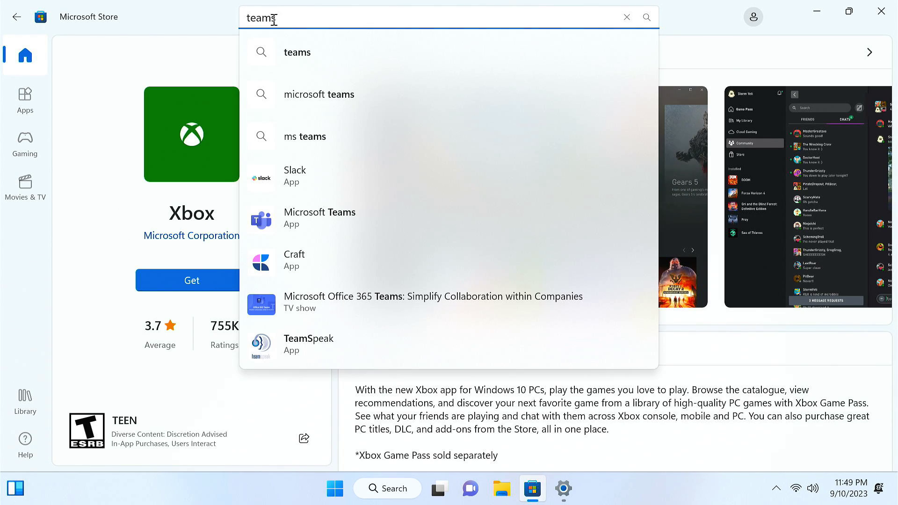
pyautogui.click(365, 227)
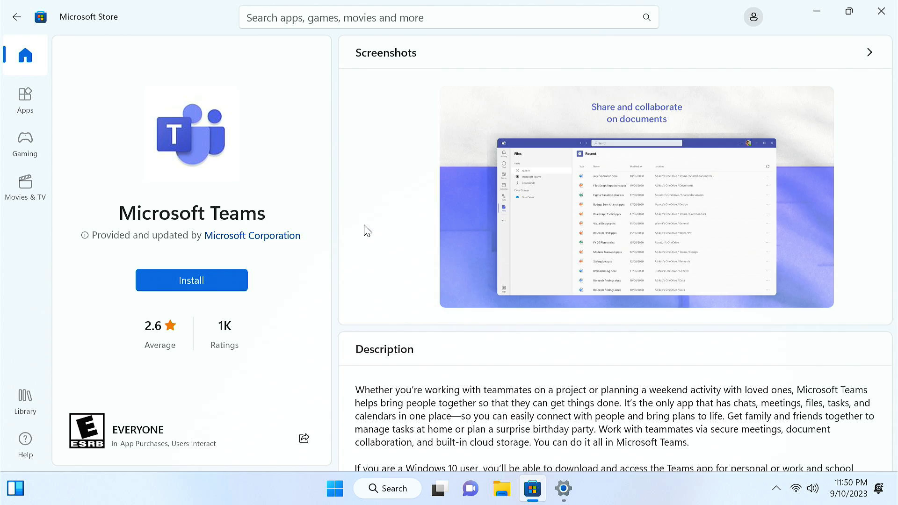
# - Return to Settings and scroll through the 15 installed apps
pyautogui.hotkey('alt', 'Tab')
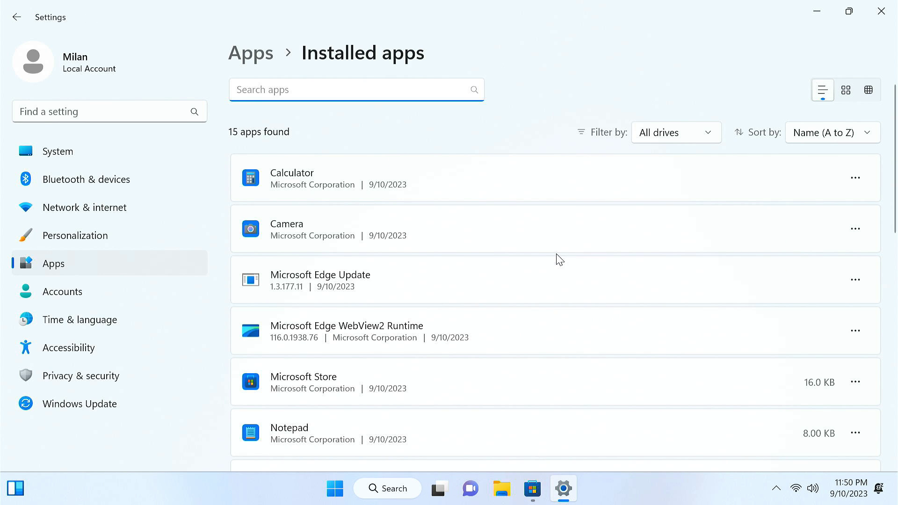
pyautogui.scroll(-2, 558, 259)
pyautogui.scroll(2, 320, 260)
pyautogui.scroll(-5, 319, 190)
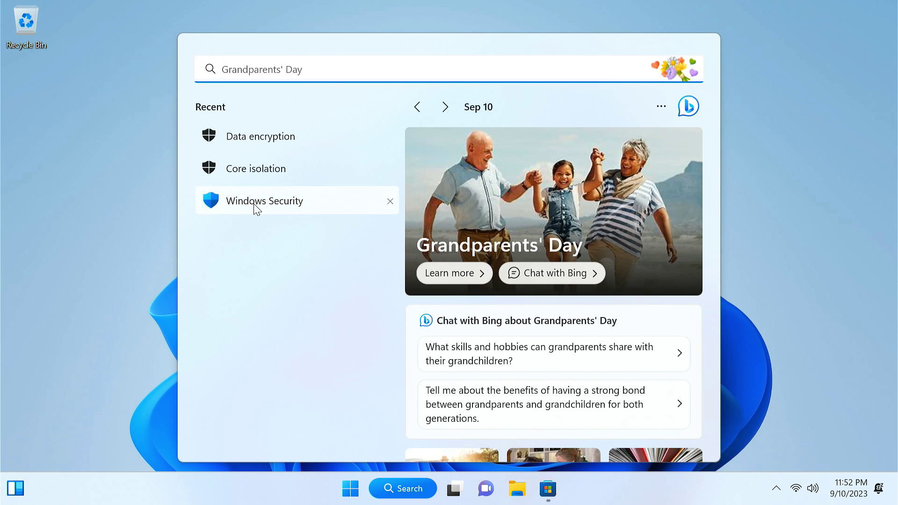
# - Open Windows Security's Device security page to review core isolation, TPM, Secure boot and data encryption
pyautogui.click(255, 208)
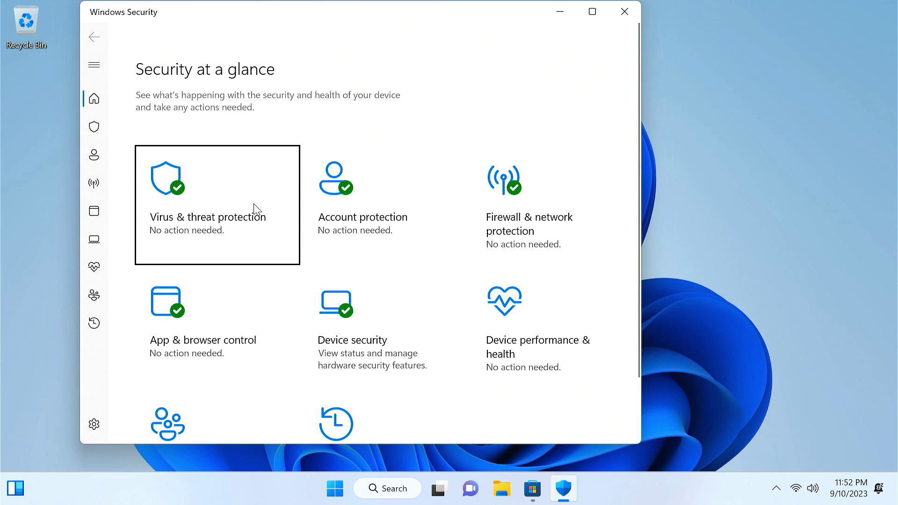
pyautogui.click(347, 492)
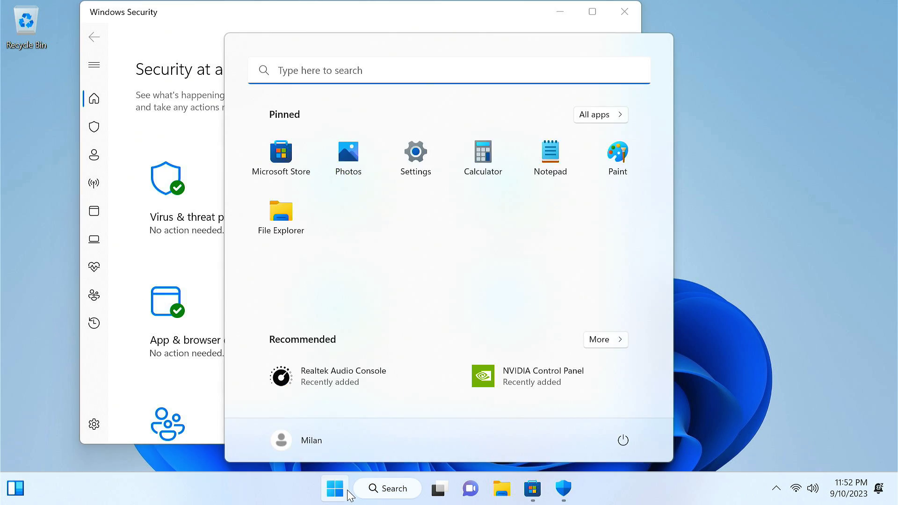
pyautogui.click(347, 492)
pyautogui.click(374, 489)
pyautogui.click(271, 141)
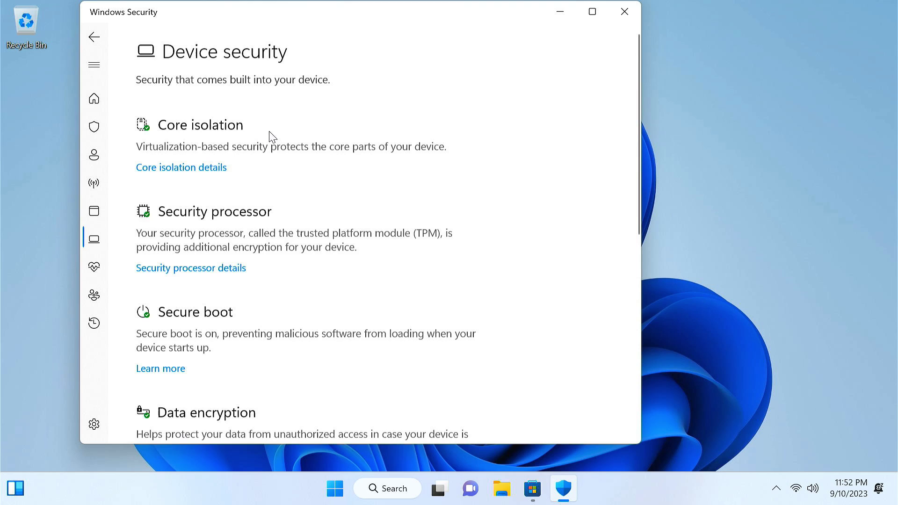
pyautogui.scroll(-3, 247, 175)
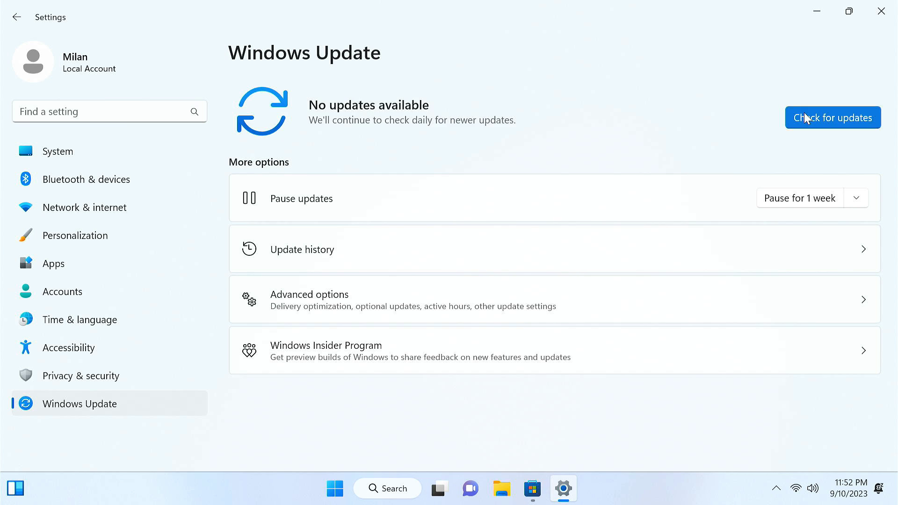
# - Check Windows Update (none available), confirm the local administrator account in Your info, then leave Settings
pyautogui.click(806, 116)
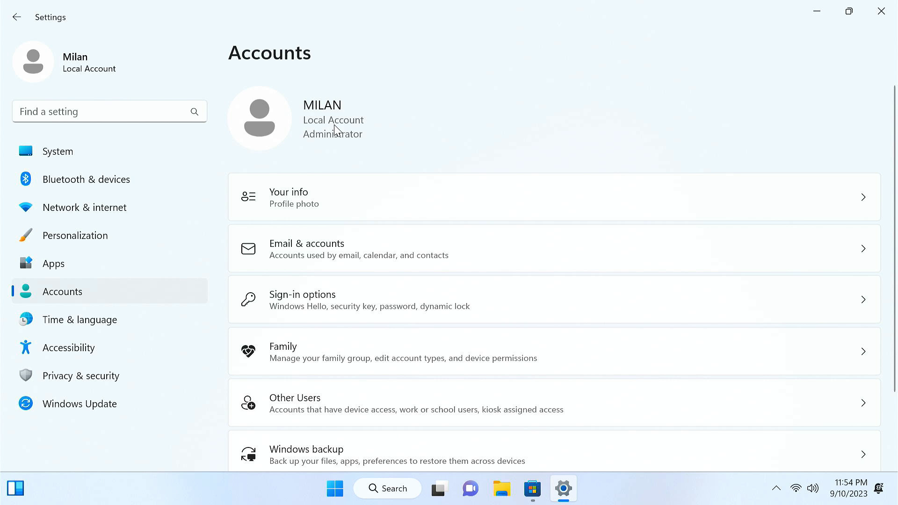
pyautogui.click(304, 202)
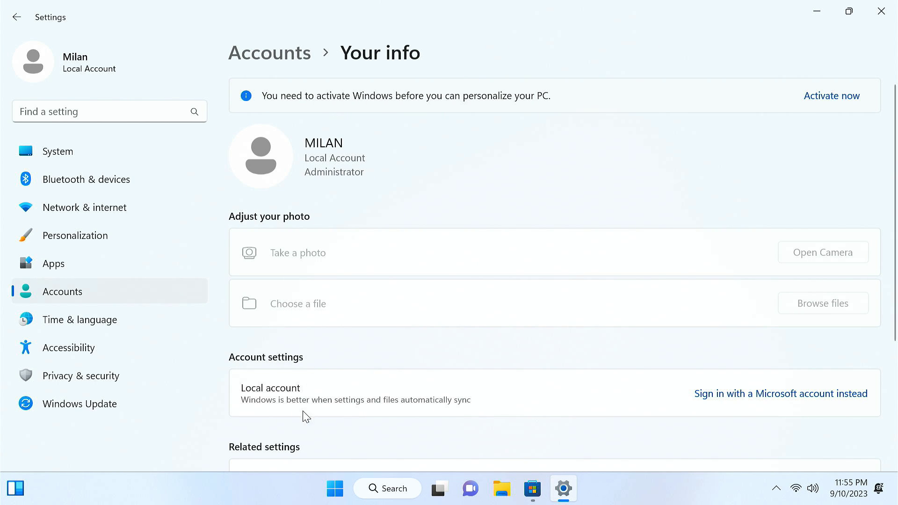
pyautogui.click(717, 397)
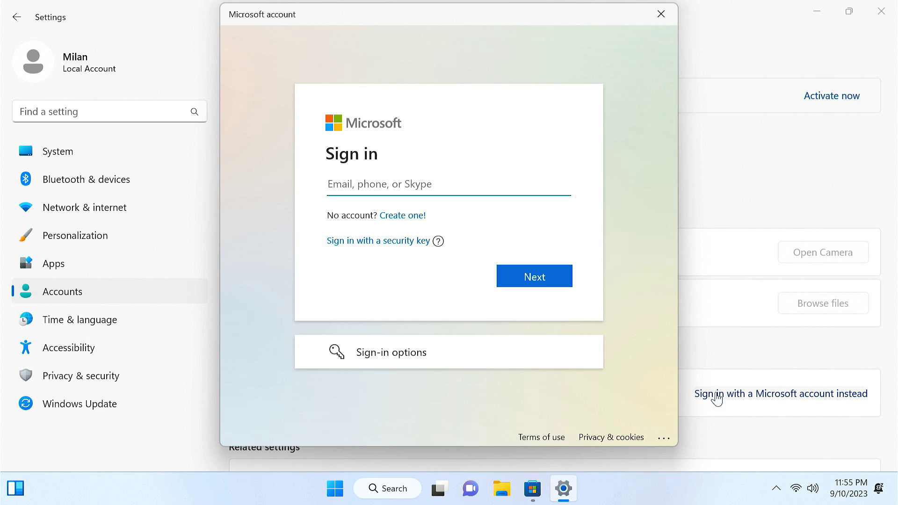
pyautogui.click(655, 21)
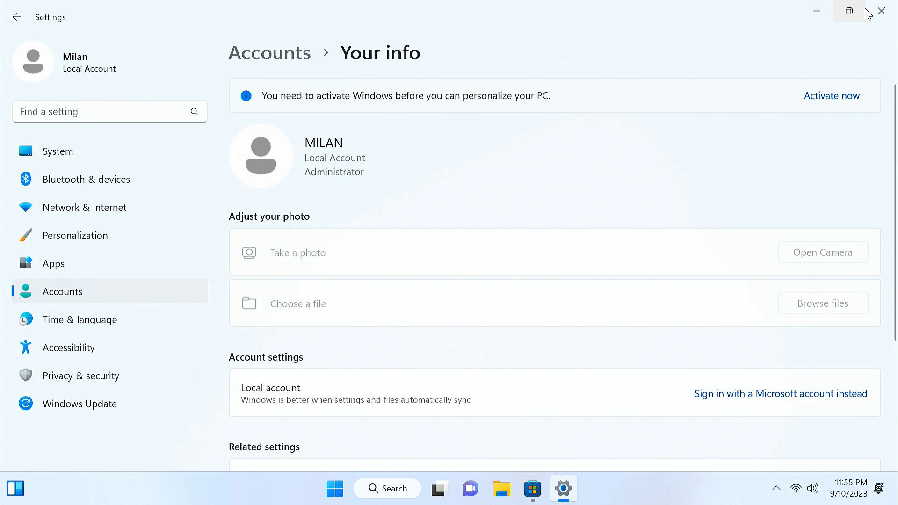
pyautogui.click(851, 10)
pyautogui.click(580, 18)
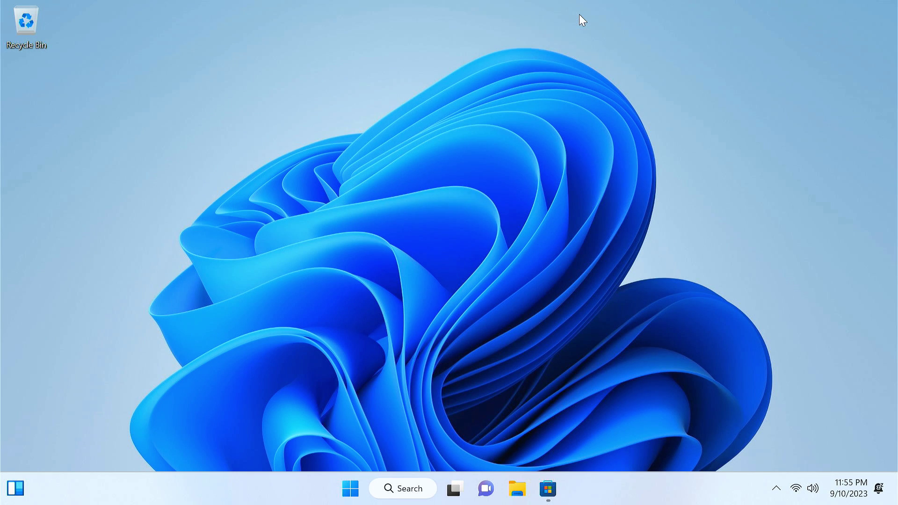